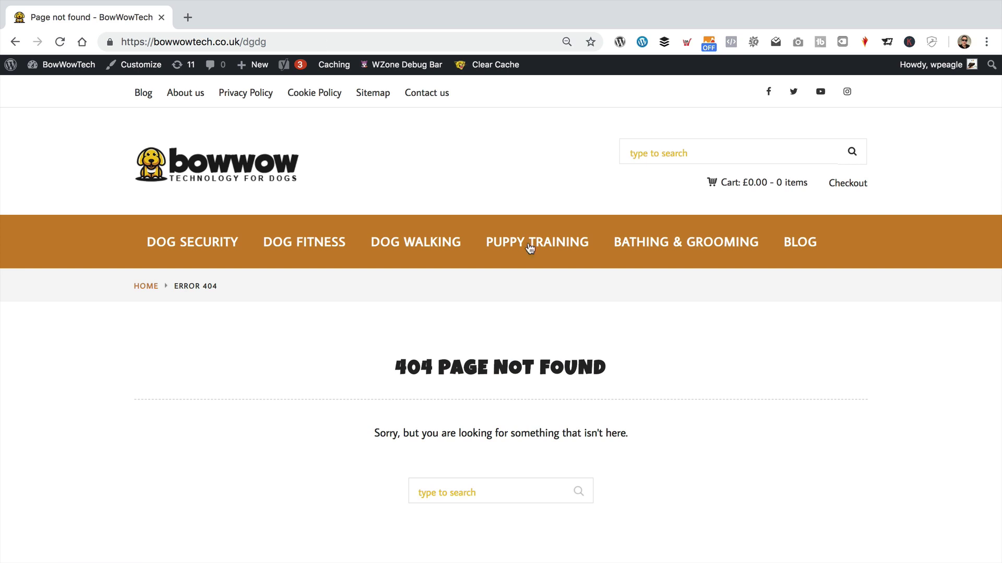
Go to the Contact us page from the site's top menu and open it in the page editor.
click(417, 92)
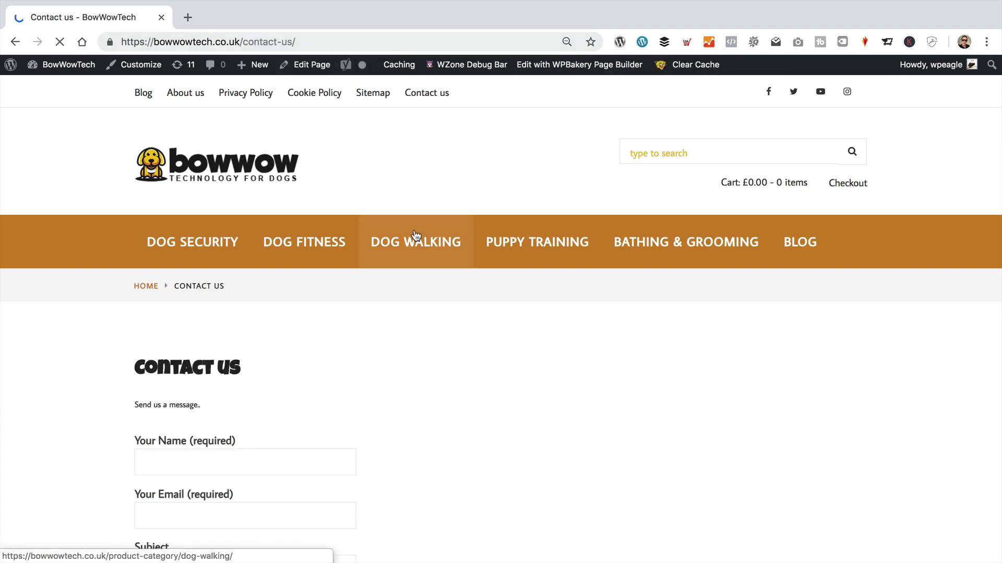
click(313, 65)
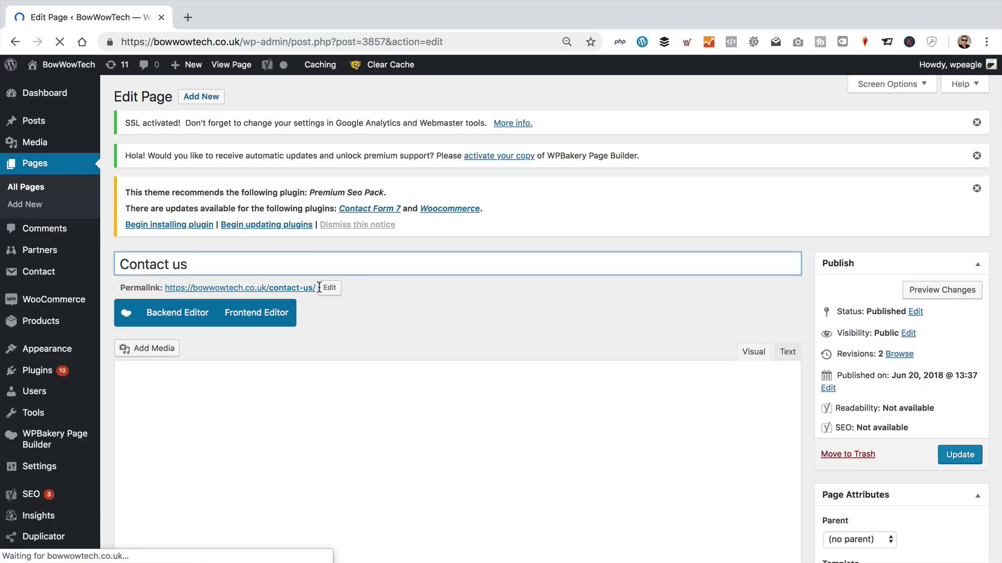
Change the permalink slug from contact-us to contact, update the page, and view it at /contact/.
click(323, 287)
key(BackSpace)
key(BackSpace)
key(BackSpace)
scroll(417, 276, down, 1)
click(413, 253)
click(960, 419)
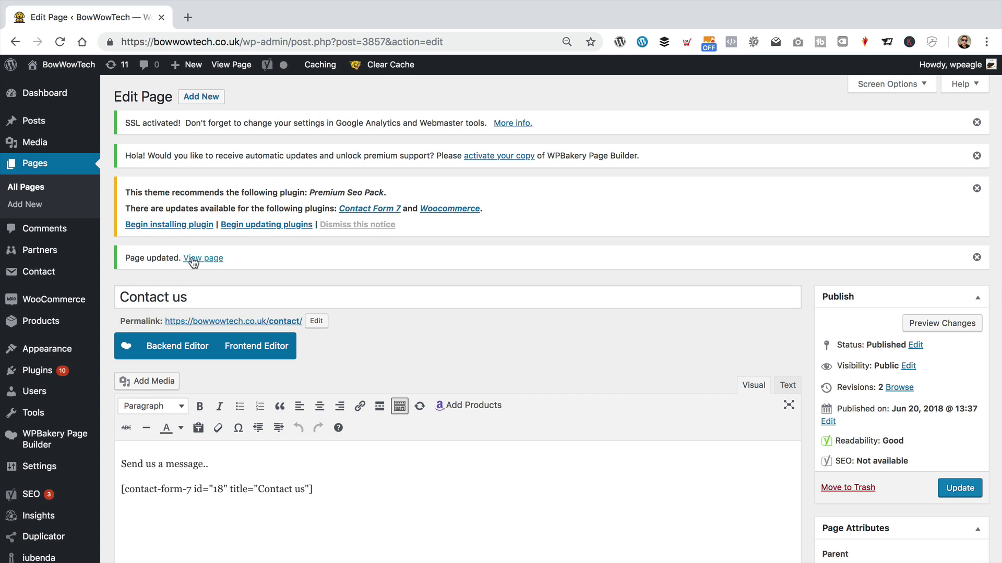
click(193, 258)
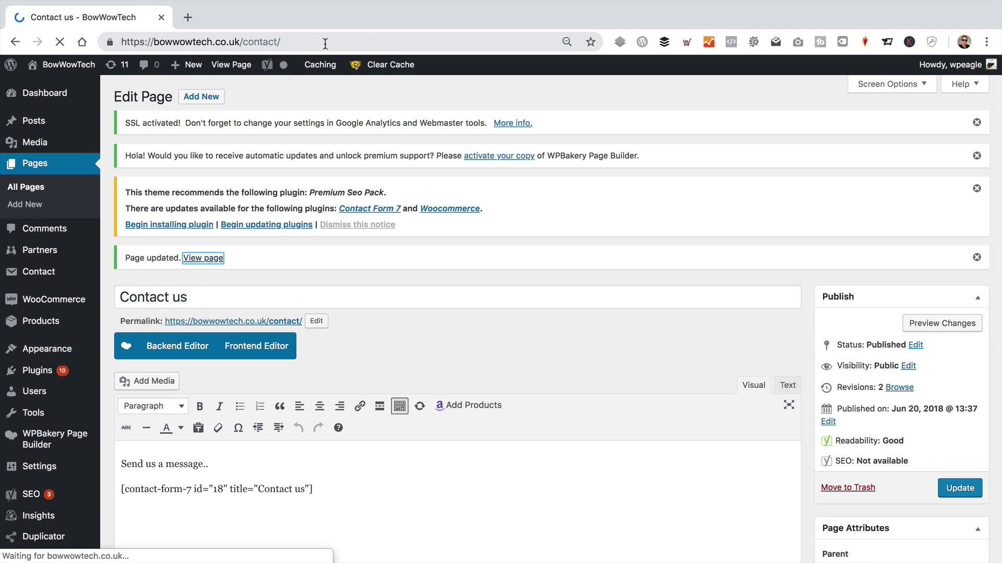
click(291, 42)
Load the old /contact-us/ address to confirm it shows a 404, then go to the admin Dashboard.
click(292, 42)
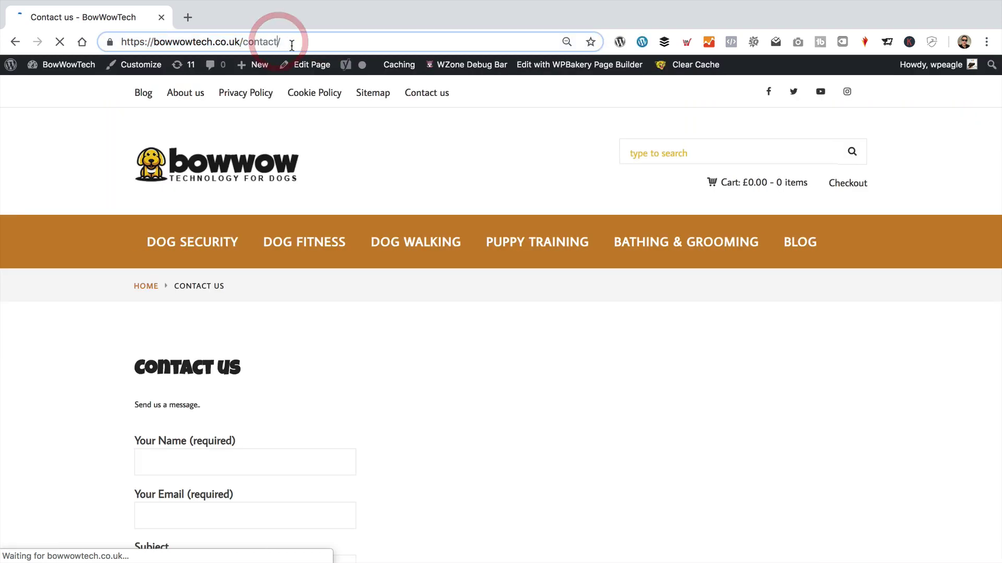
key(Left)
text(-us)
key(Return)
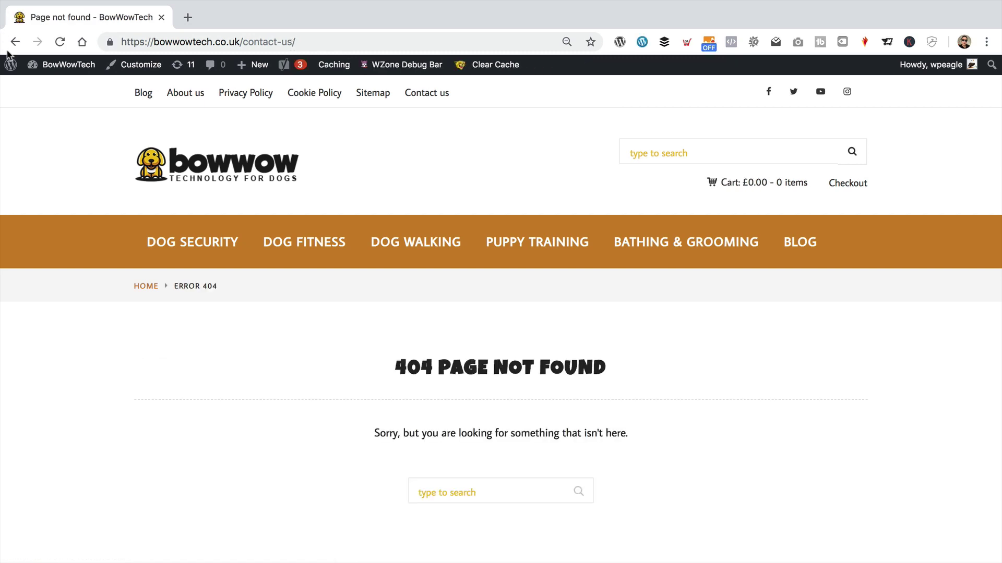
mouse_move(78, 67)
click(73, 90)
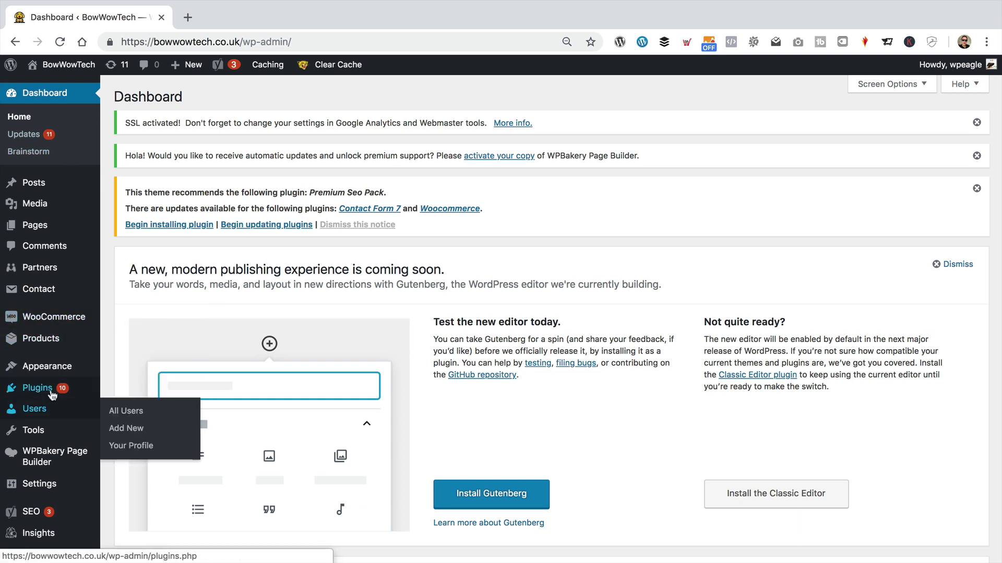
Search Add New plugins for 'redirection', then install and activate the Redirection plugin.
click(151, 409)
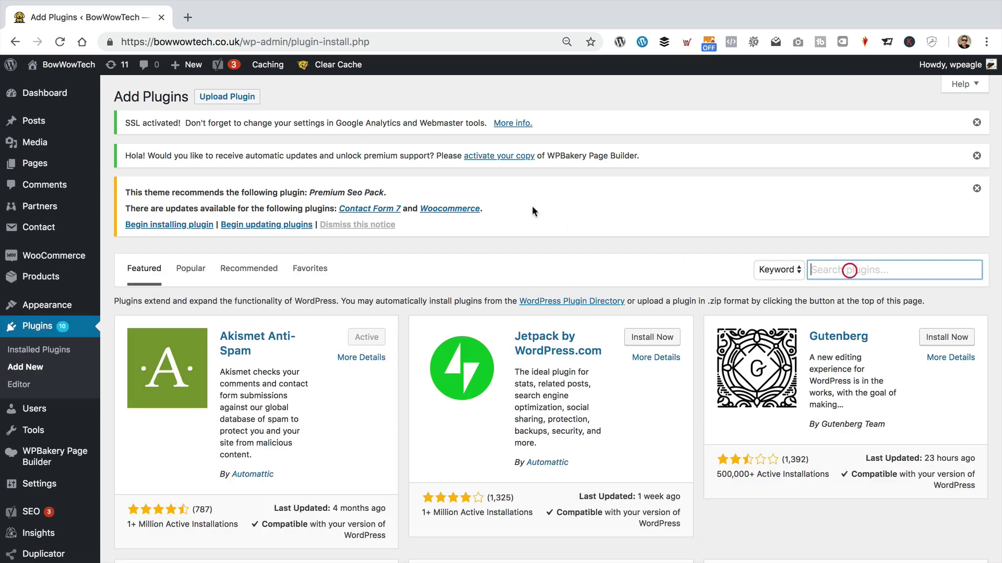
text(redirection)
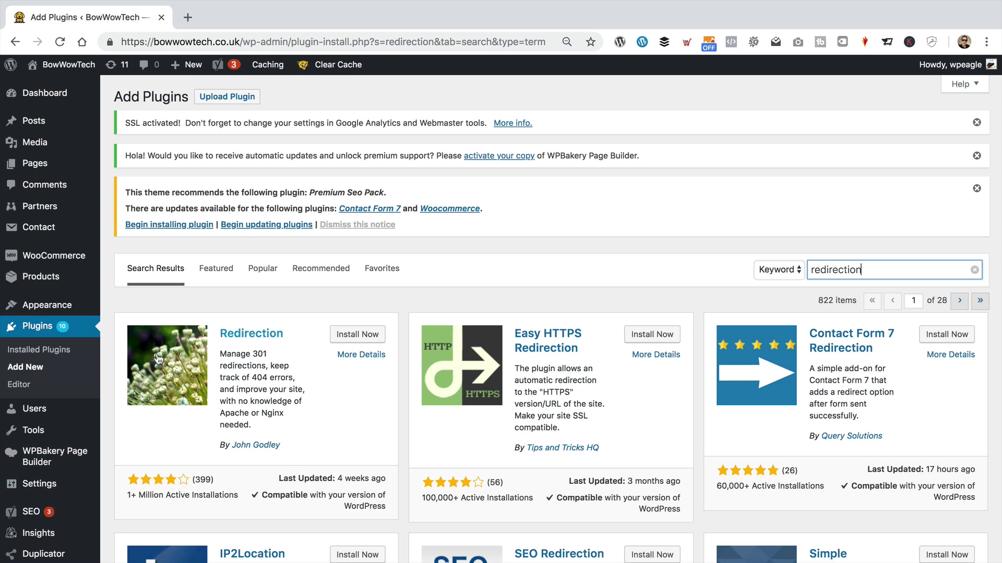
click(359, 334)
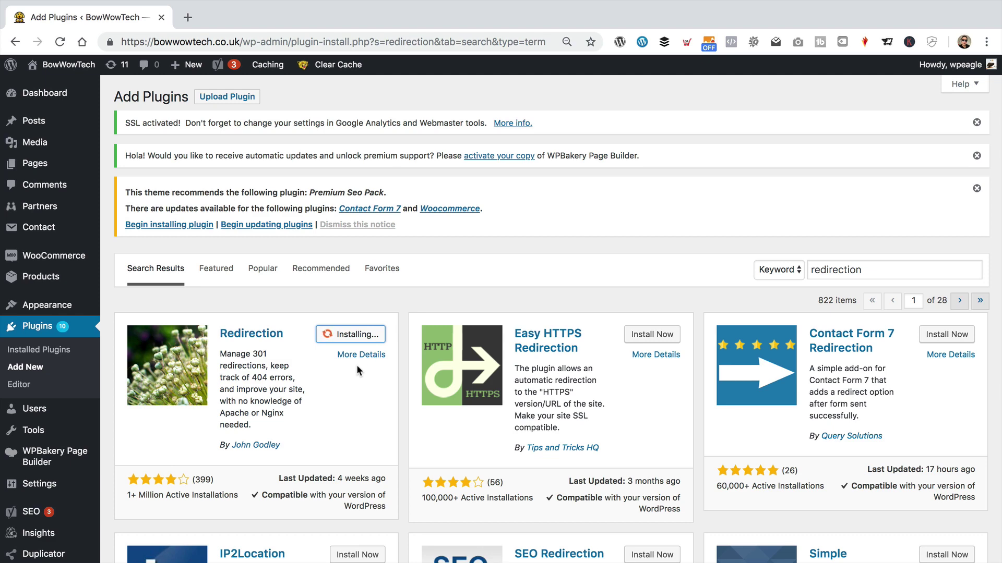
click(363, 333)
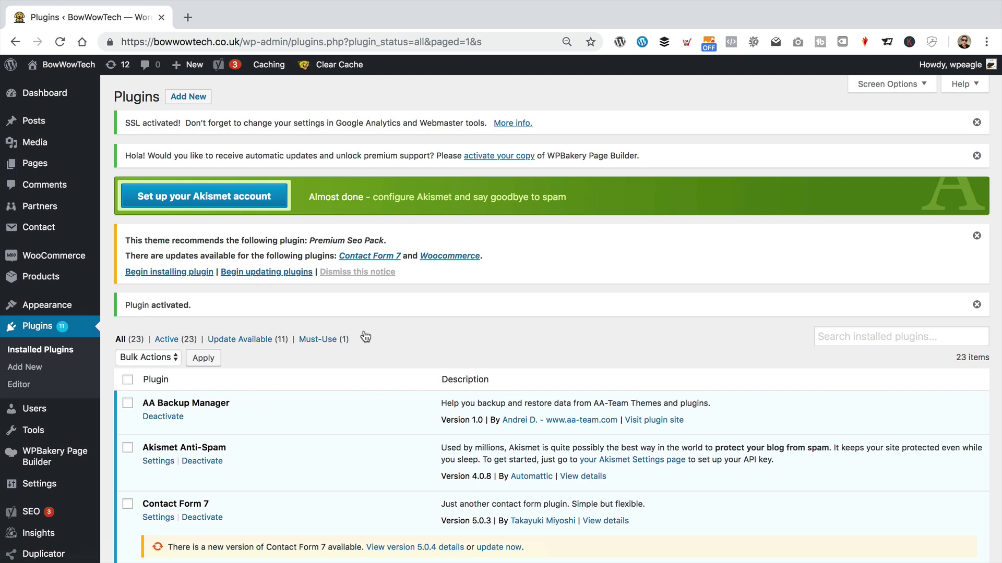
Open the Redirection plugin's management page under Tools.
mouse_move(73, 431)
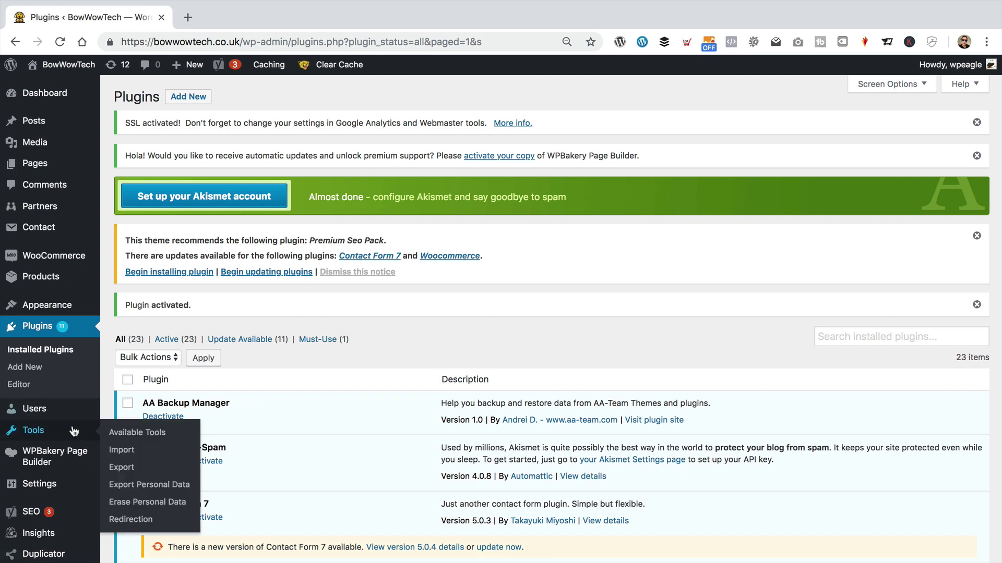
click(145, 522)
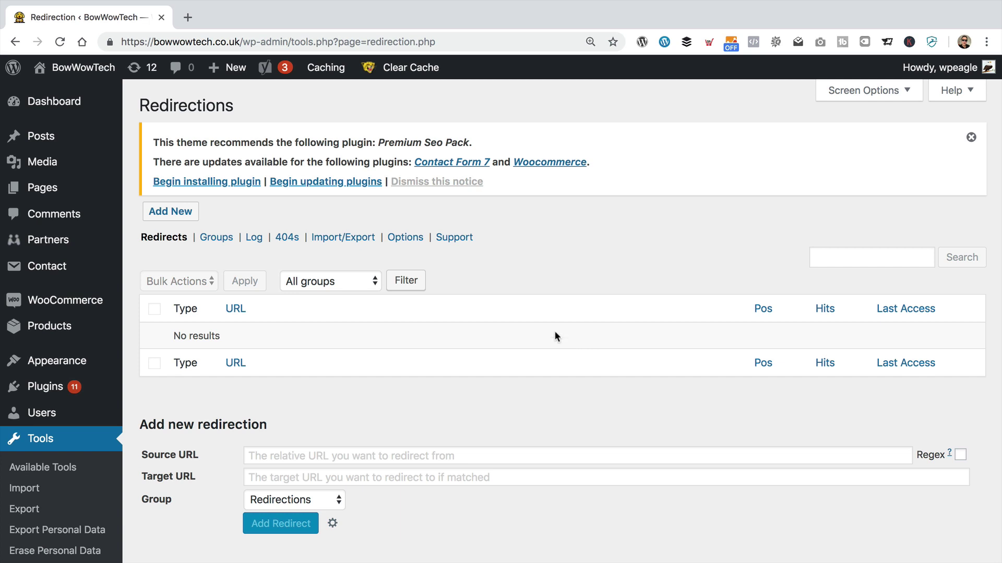
scroll(572, 340, down, 2)
Add a redirect with source /contact-us (Regex ticked) and target /contact.
click(383, 391)
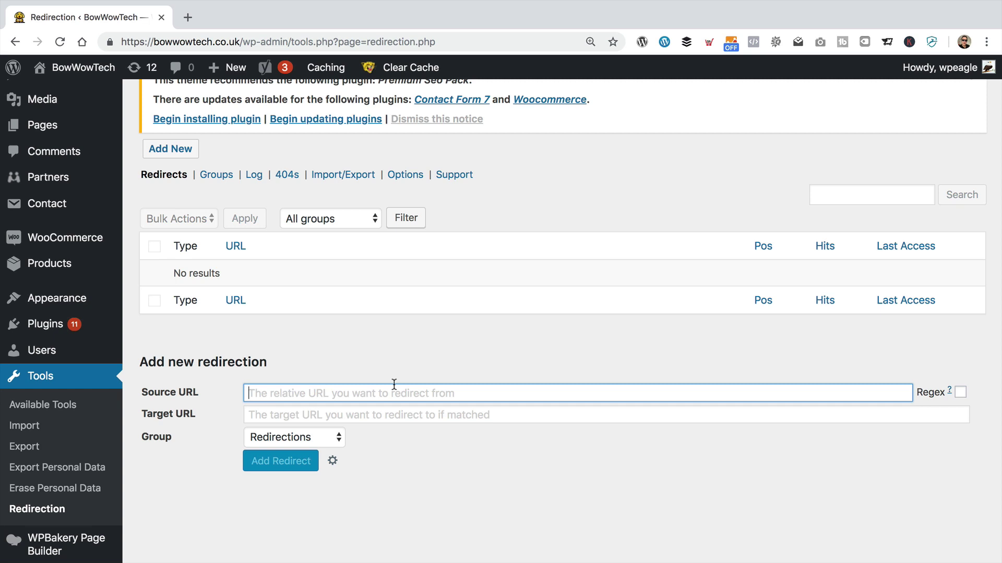
text(/)
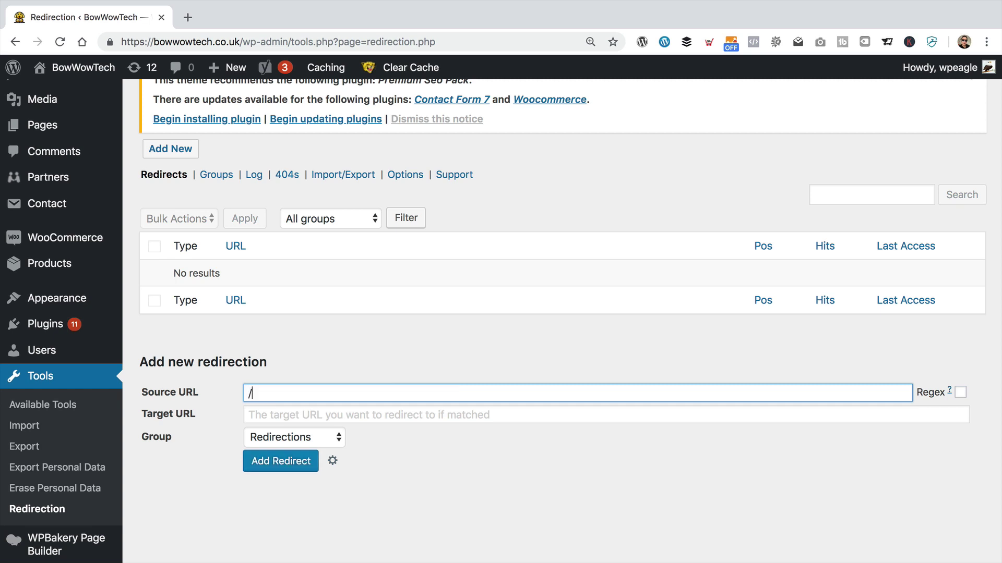
text(contact-us)
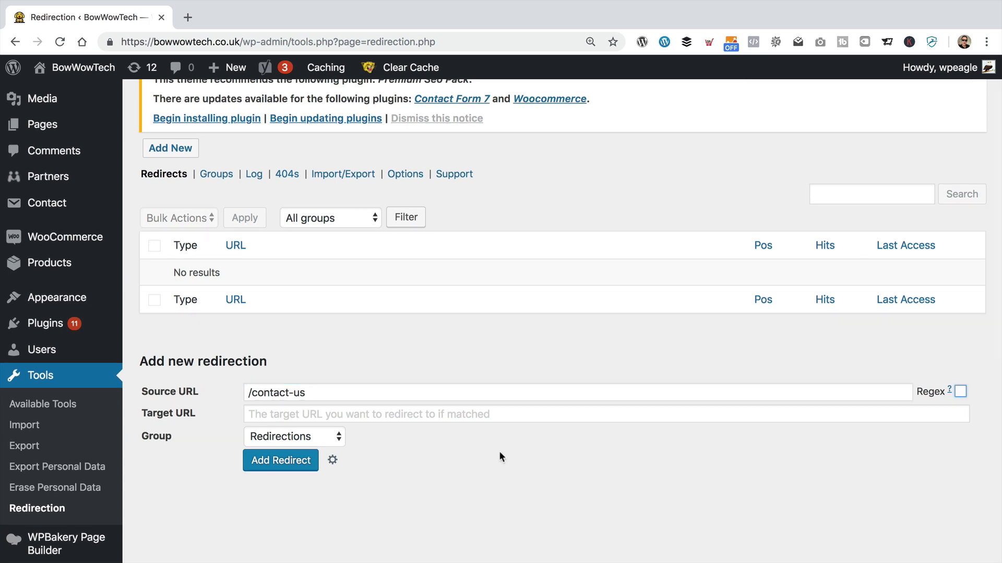
click(960, 392)
click(685, 418)
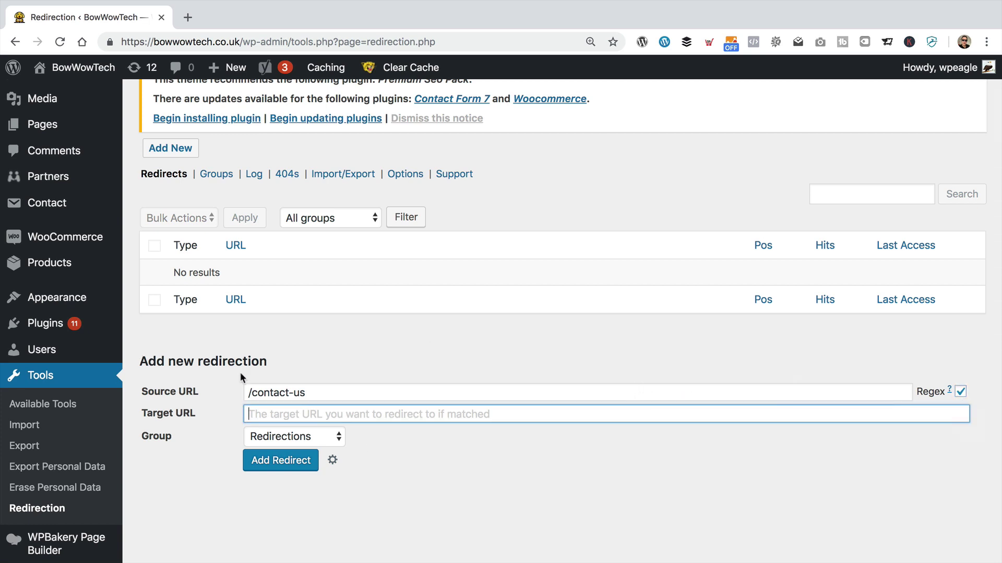
click(636, 392)
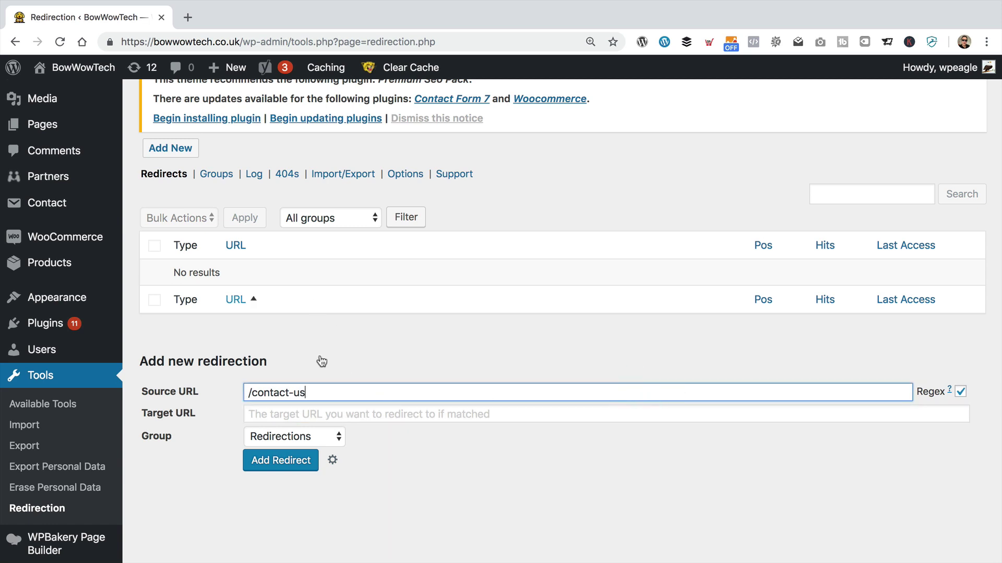
click(320, 414)
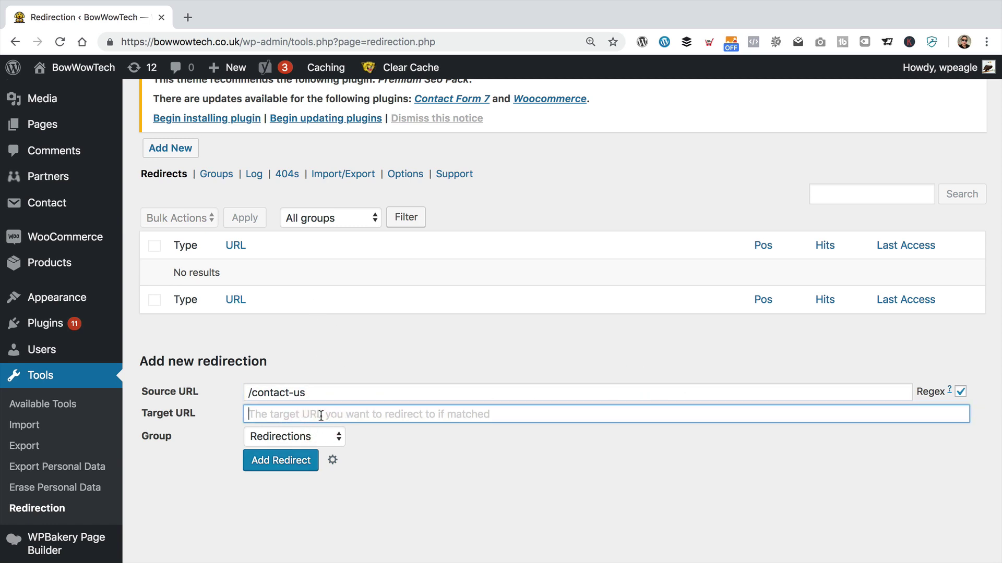
text(/contact)
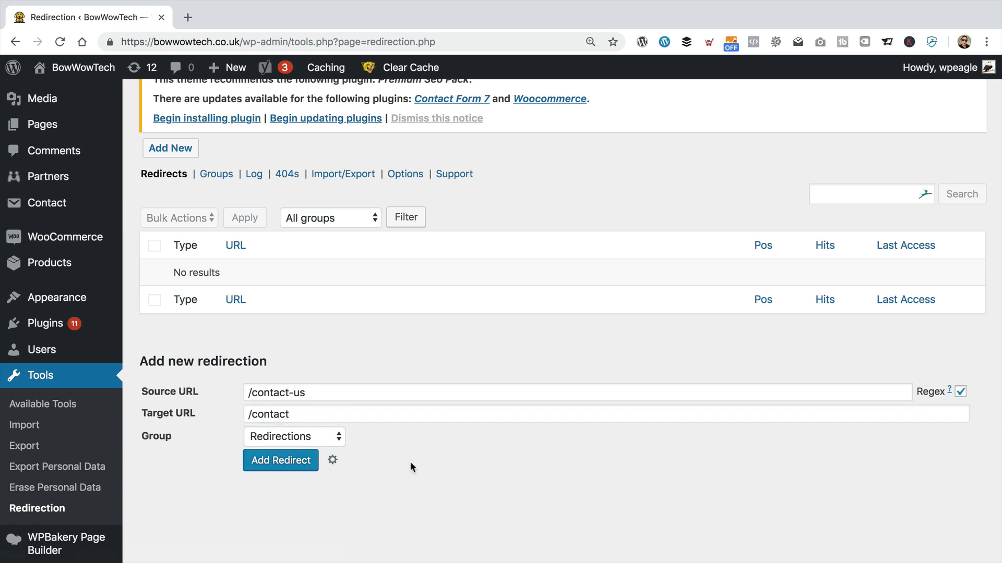
click(275, 462)
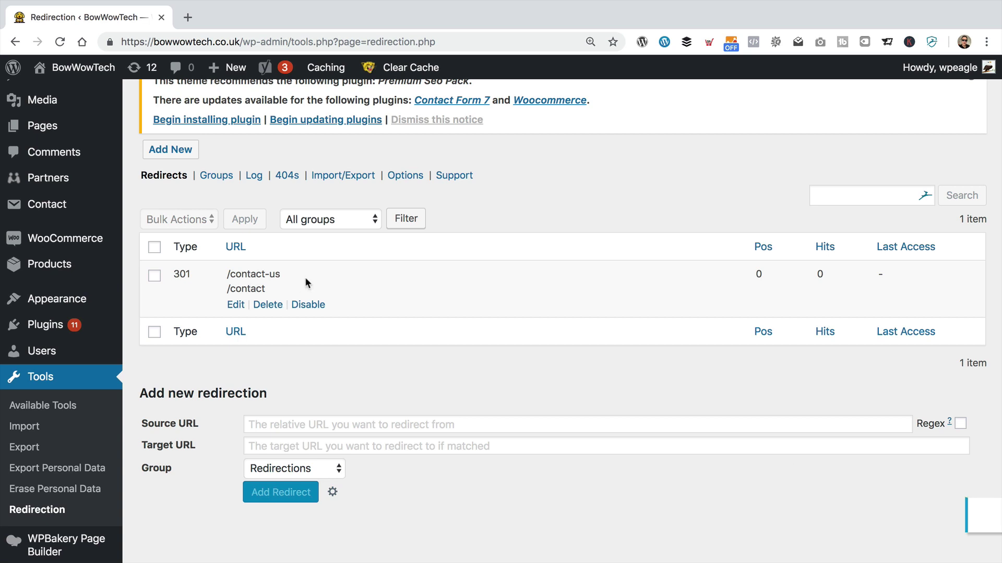
Load the site's /contact-us/ address and confirm it lands on the Contact us page at /contact/.
click(458, 41)
click(458, 41)
drag(458, 42, 245, 42)
text(contact-us/)
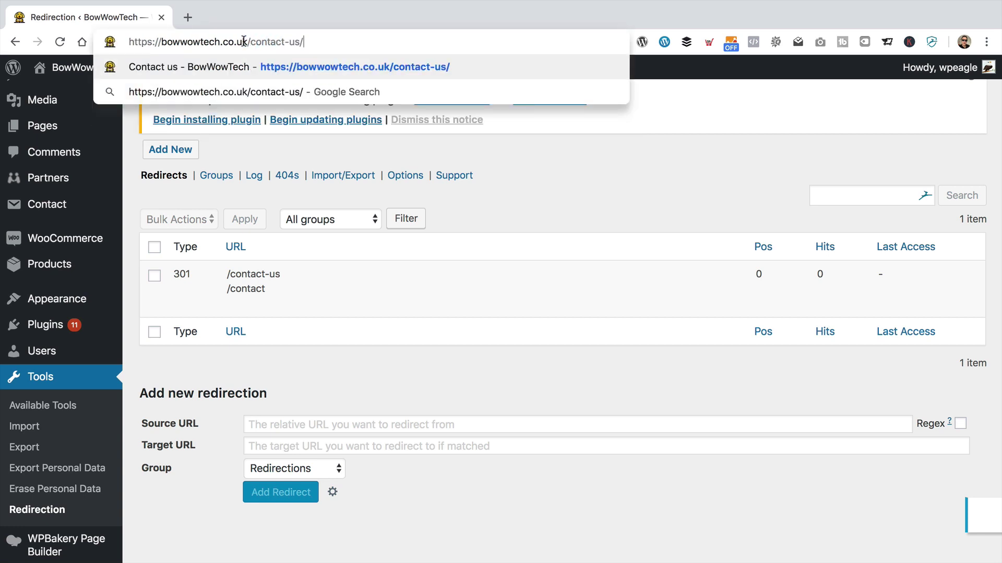
key(Return)
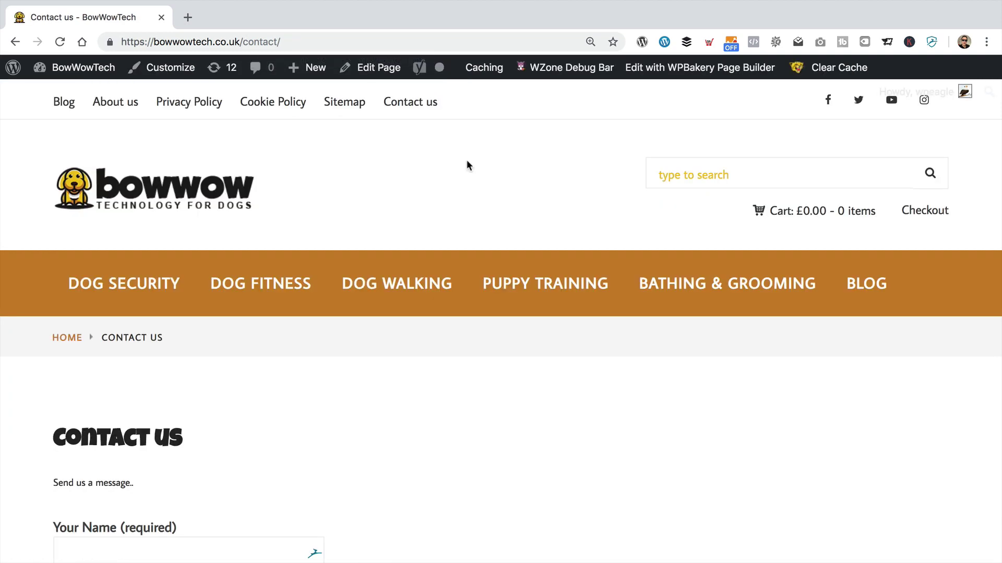
scroll(467, 165, down, 4)
scroll(443, 159, up, 4)
Repeat the redirect test using /contact-us without the trailing slash.
click(296, 41)
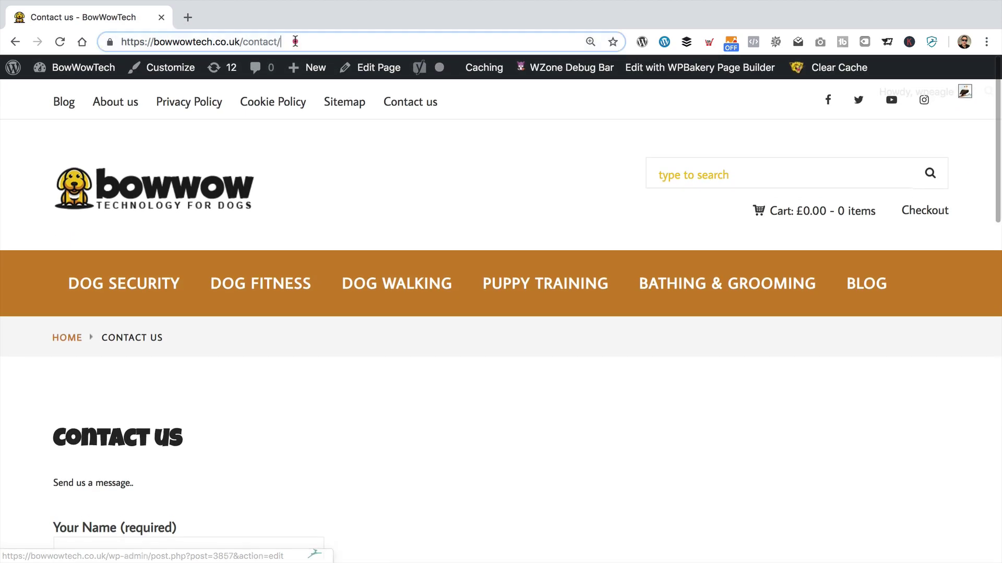
key(Right)
key(BackSpace)
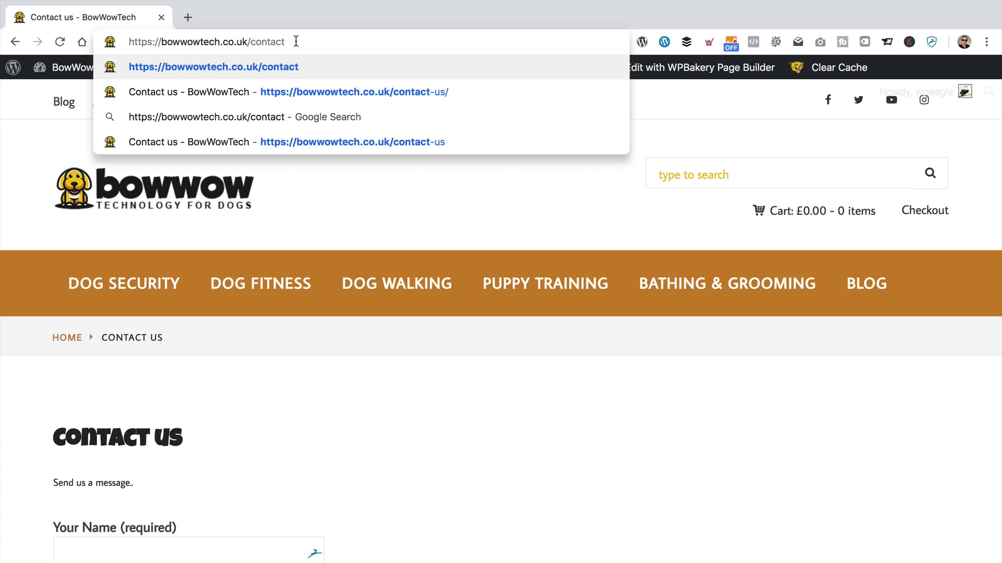
text(-us)
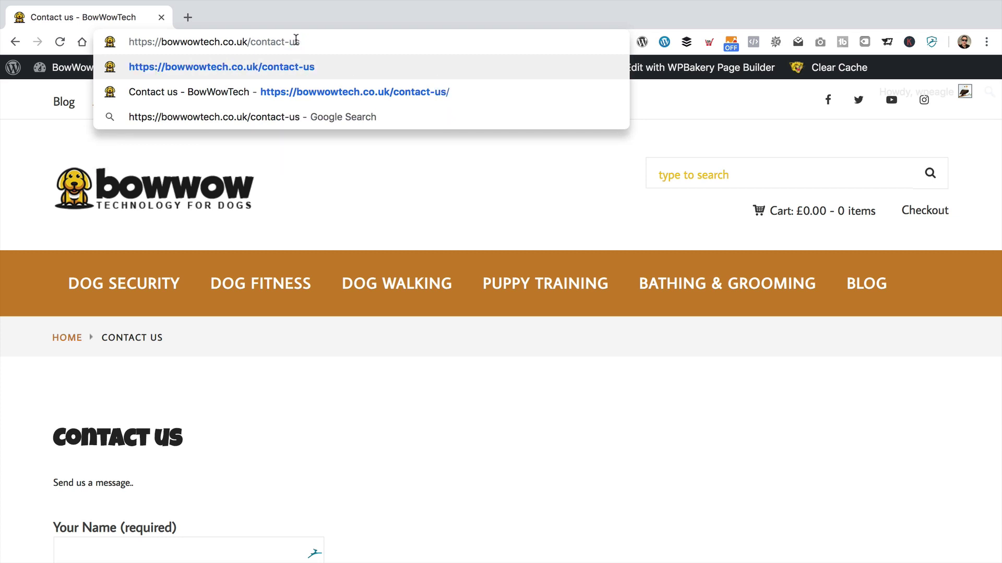
key(Return)
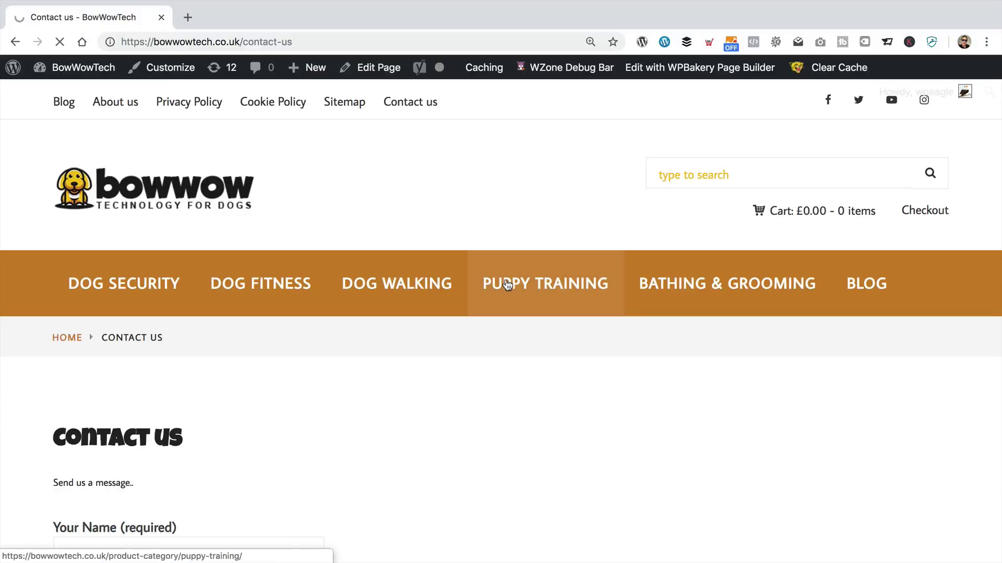